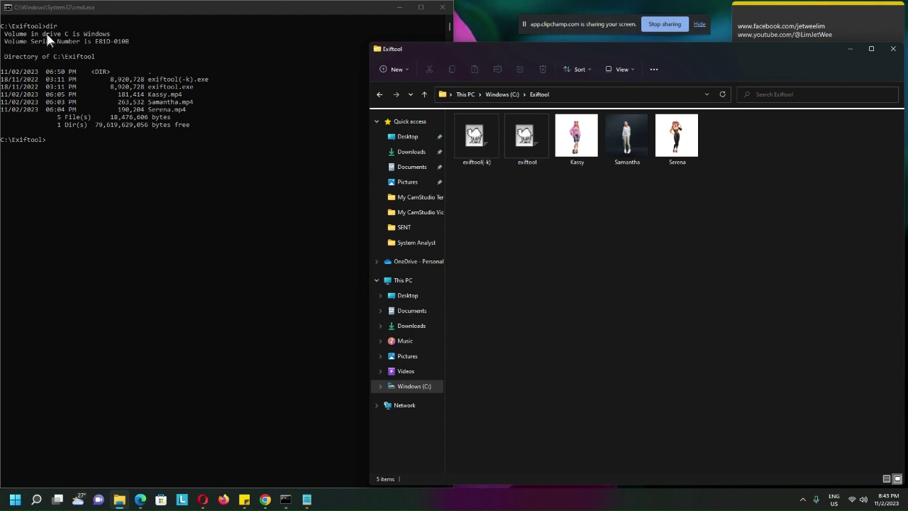
Display all metadata of the Samantha video by running exiftool samantha.mp4 in C:\Exiftool
{"action": "left_click", "coordinate": [585, 99]}
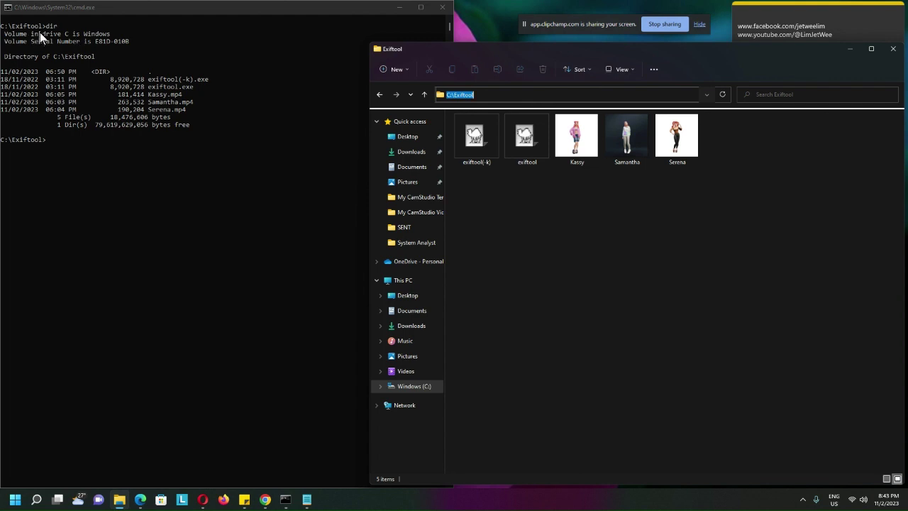
{"action": "left_click", "coordinate": [152, 160]}
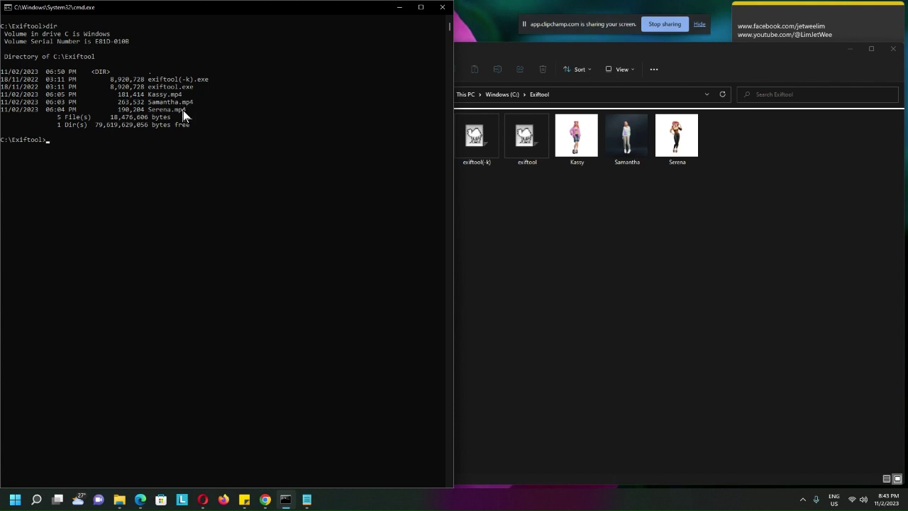
{"action": "left_click_drag", "start_coordinate": [188, 109], "coordinate": [6, 91]}
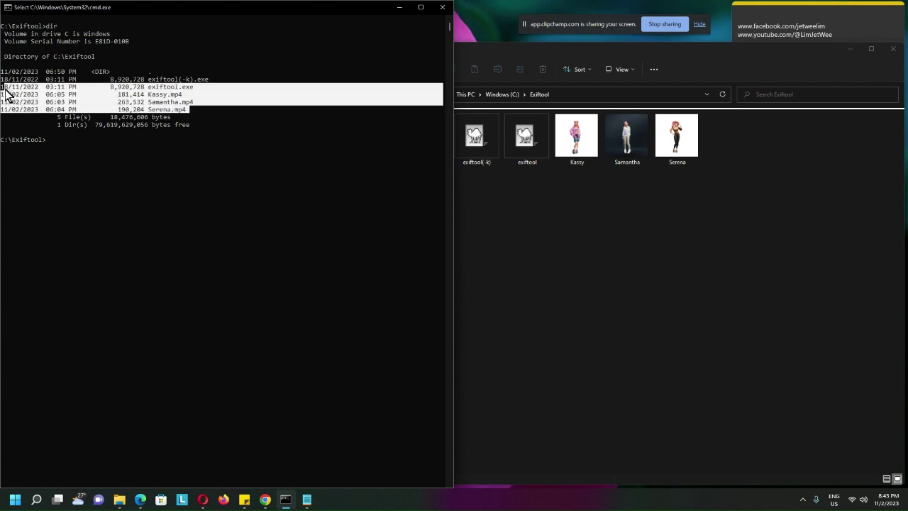
{"action": "left_click", "coordinate": [280, 187]}
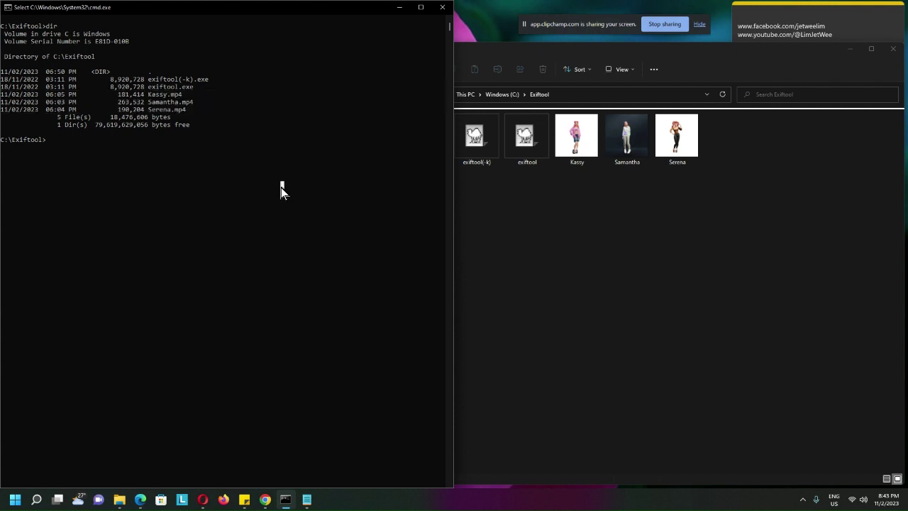
{"action": "left_click", "coordinate": [392, 196]}
{"action": "key", "text": "Escape"}
{"action": "type", "text": "exiftool"}
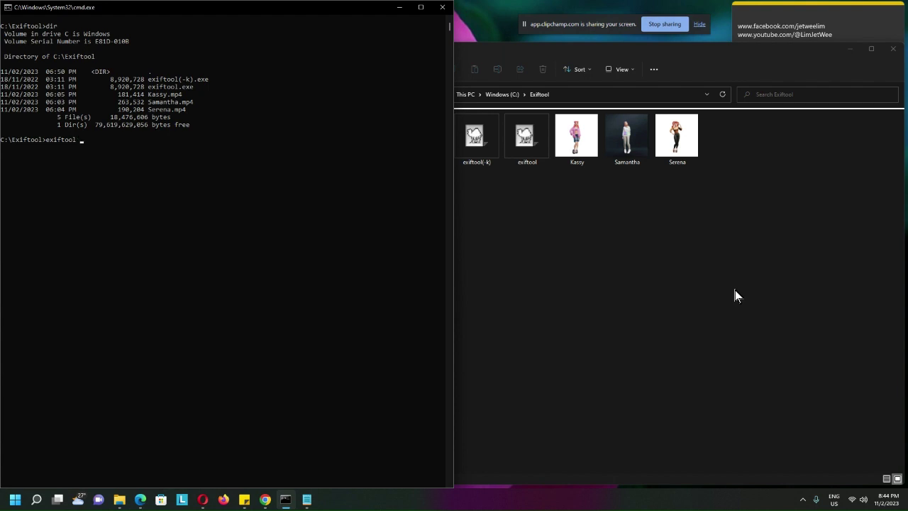
{"action": "type", "text": "samantha.mp4"}
{"action": "key", "text": "Return"}
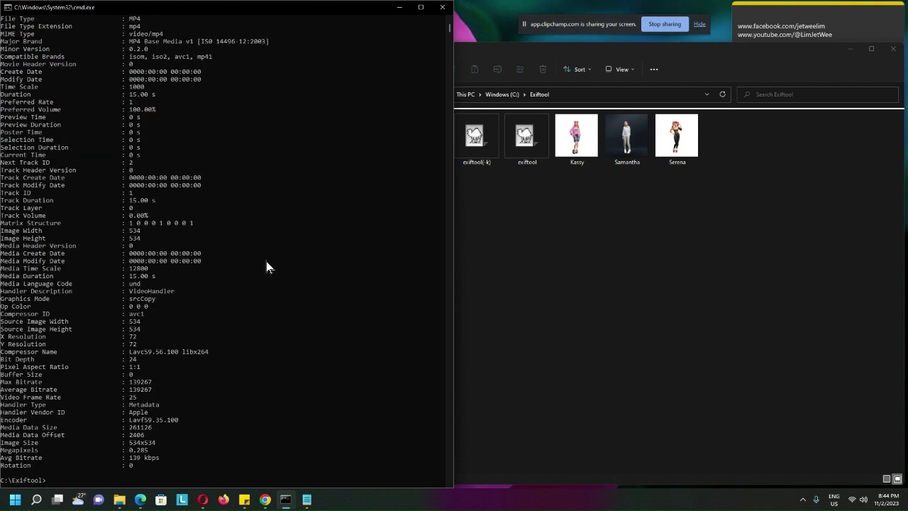
Review the metadata listing for samantha.mp4, from the file details through the track, media and encoder fields
{"action": "scroll", "coordinate": [266, 261], "scroll_direction": "up", "scroll_amount": 7}
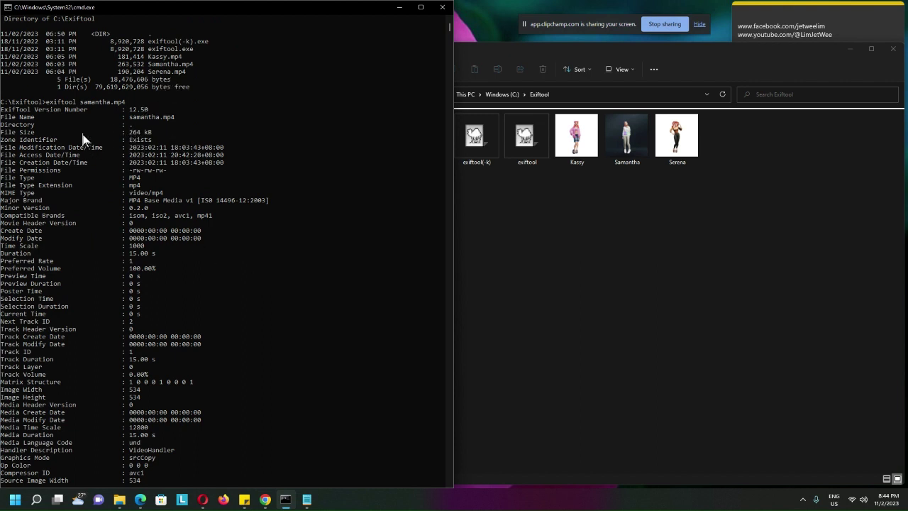
{"action": "scroll", "coordinate": [80, 137], "scroll_direction": "down", "scroll_amount": 7}
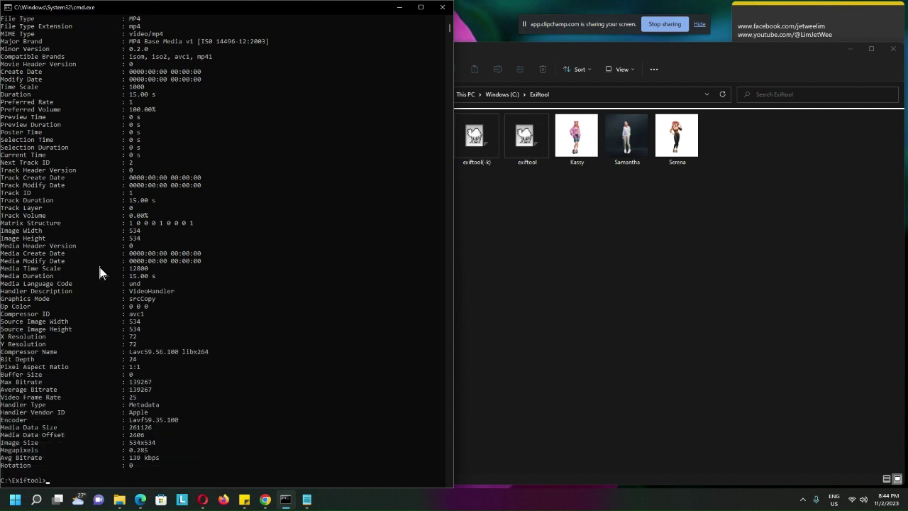
{"action": "scroll", "coordinate": [99, 272], "scroll_direction": "down", "scroll_amount": 1}
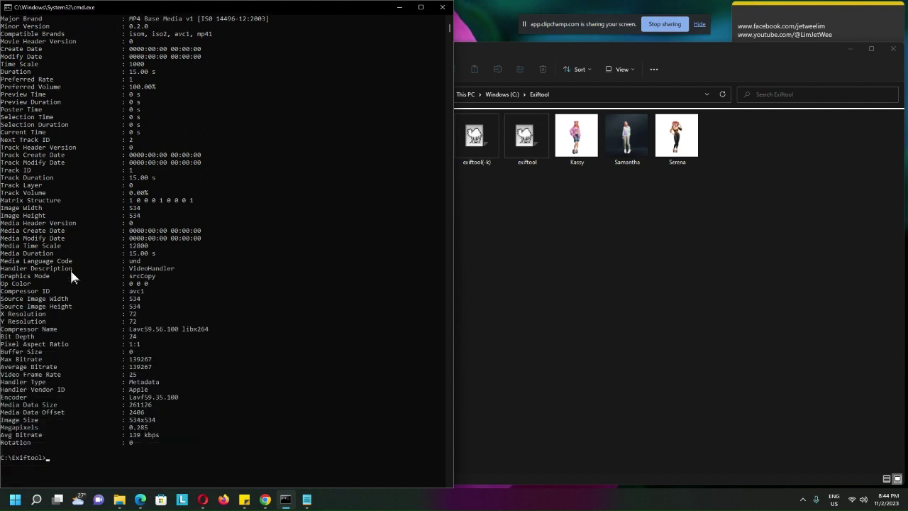
{"action": "scroll", "coordinate": [63, 173], "scroll_direction": "up", "scroll_amount": 7}
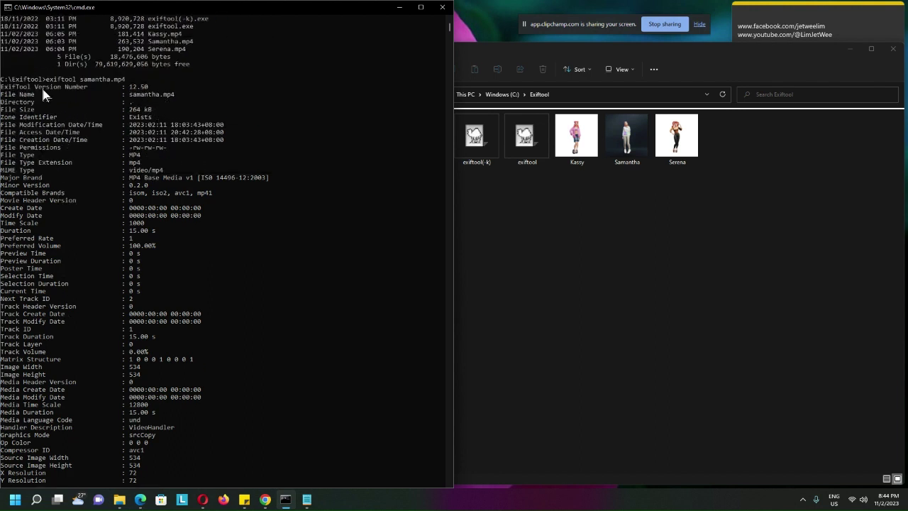
{"action": "scroll", "coordinate": [41, 86], "scroll_direction": "down", "scroll_amount": 3}
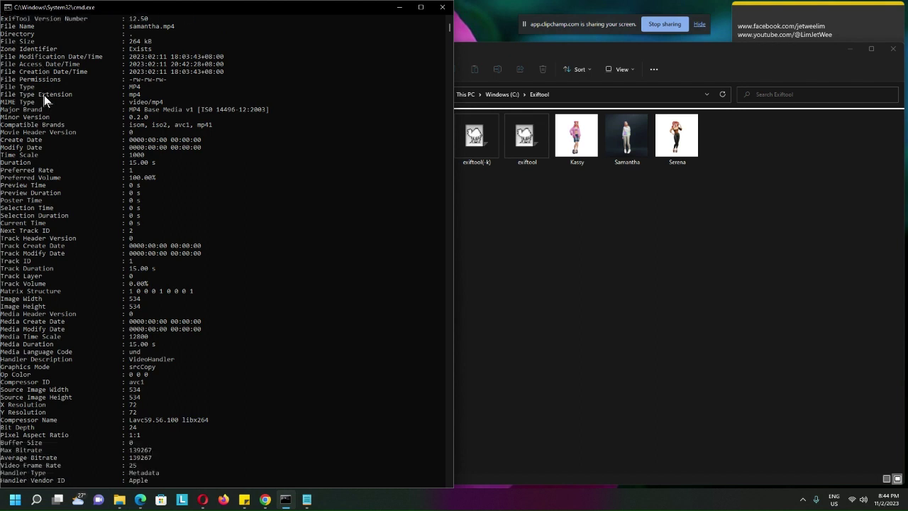
{"action": "scroll", "coordinate": [46, 113], "scroll_direction": "down", "scroll_amount": 1}
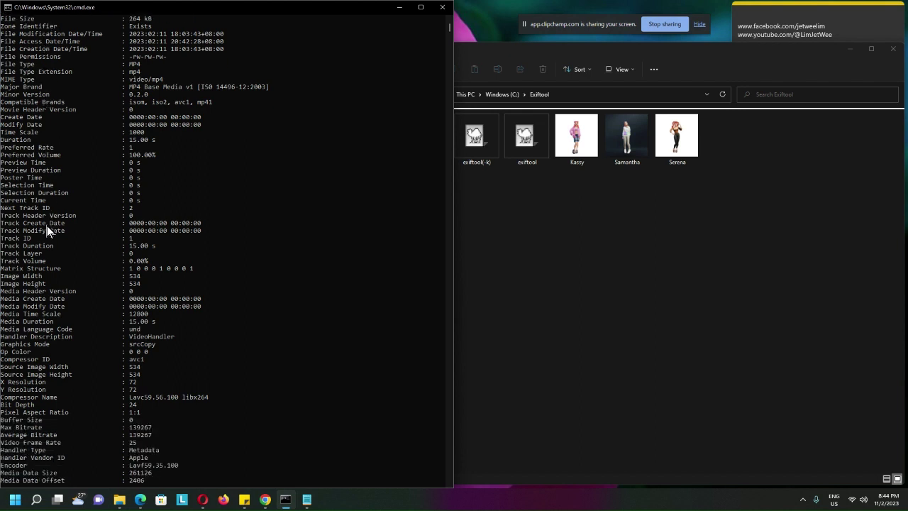
{"action": "scroll", "coordinate": [43, 226], "scroll_direction": "down", "scroll_amount": 3}
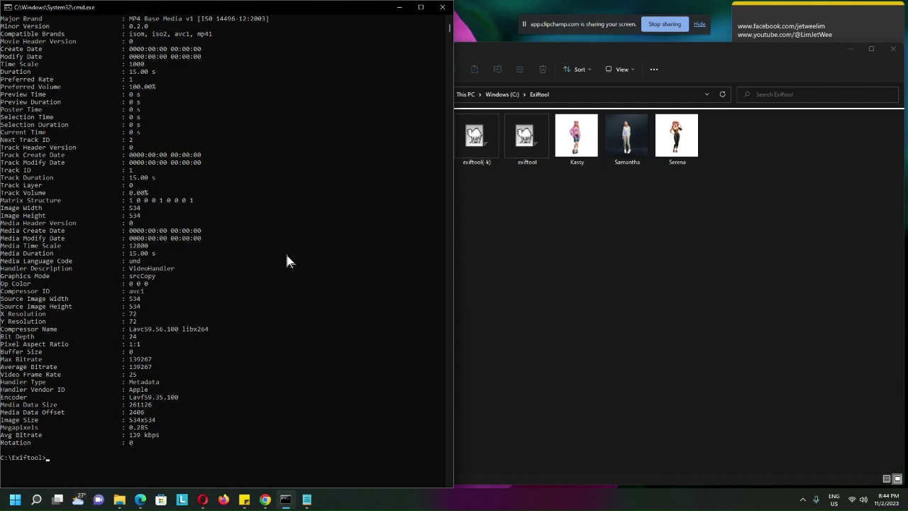
{"action": "scroll", "coordinate": [285, 286], "scroll_direction": "up", "scroll_amount": 7}
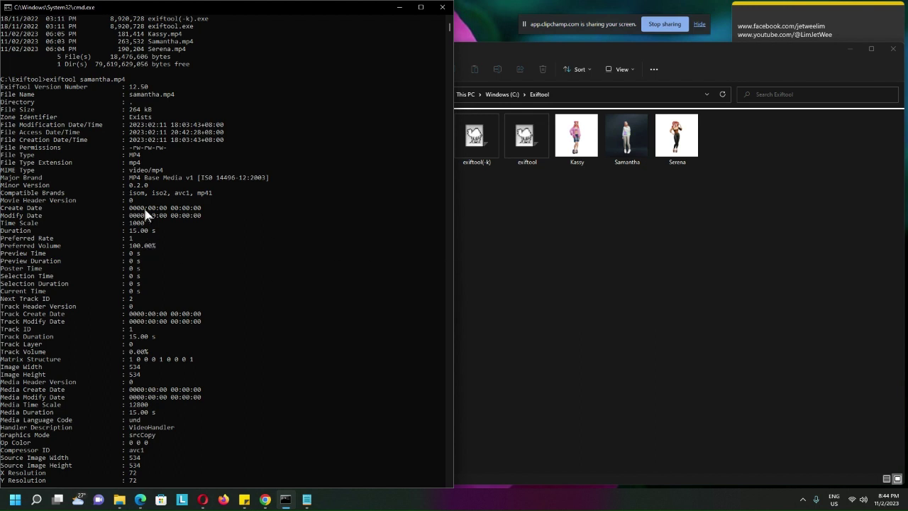
{"action": "scroll", "coordinate": [255, 228], "scroll_direction": "down", "scroll_amount": 9}
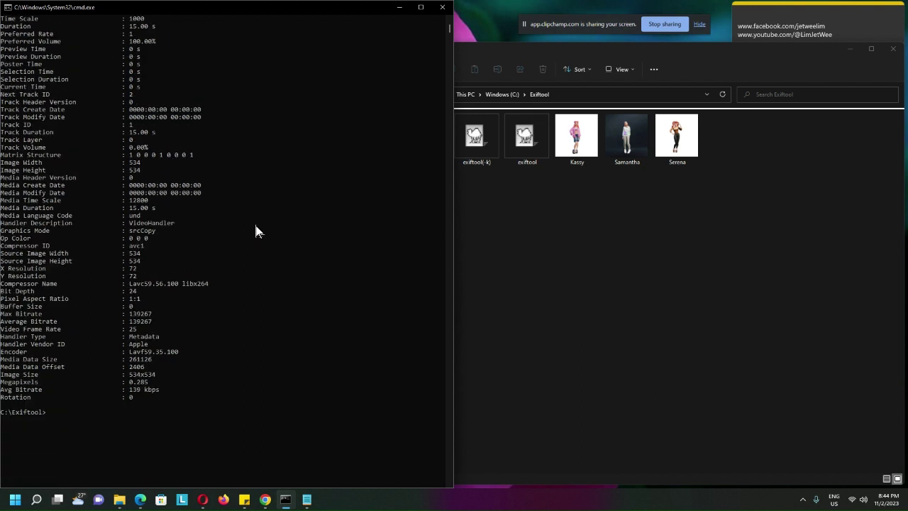
{"action": "scroll", "coordinate": [257, 231], "scroll_direction": "up", "scroll_amount": 1}
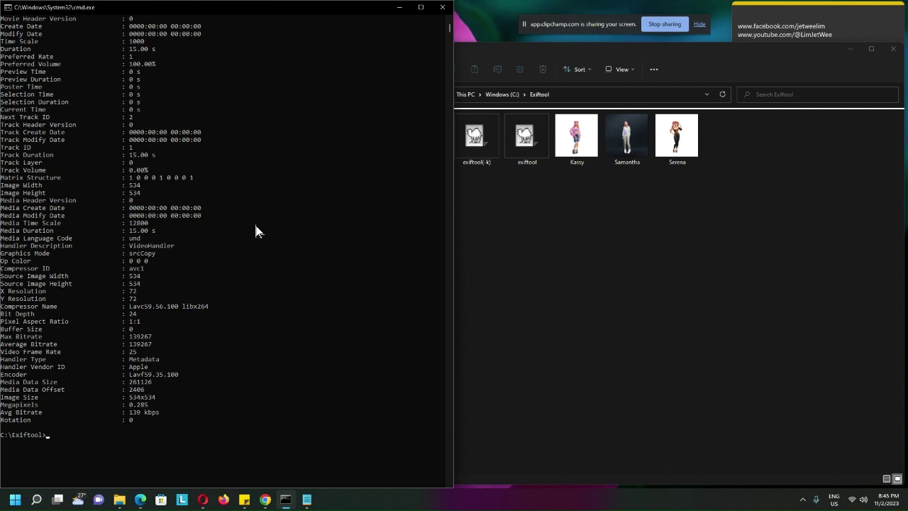
Set the title tag of every MP4 in the folder by running exiftool -title="Jet Wee Files" *.mp4
{"action": "type", "text": "exiftool -title"}
{"action": "type", "text": "=\"Jet Wee Files\" *"}
{"action": "type", "text": ".mp4"}
{"action": "key", "text": "Return"}
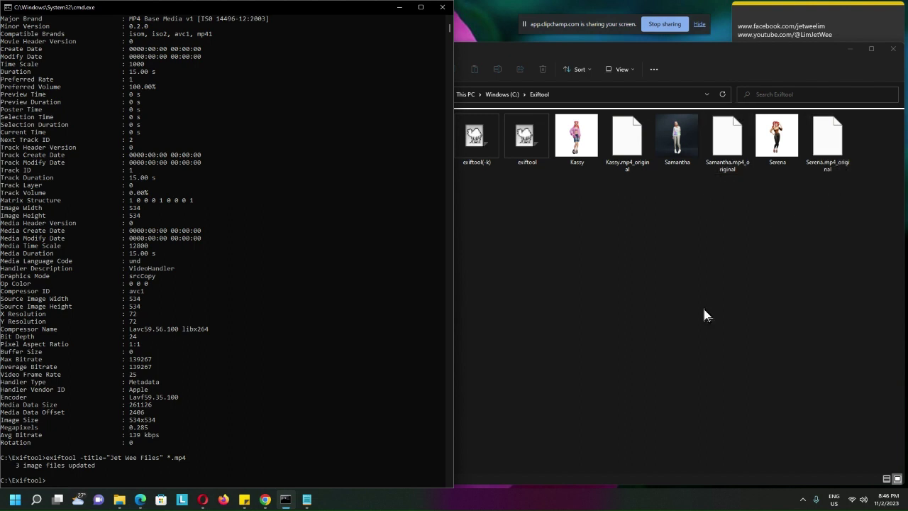
Adapt the previous command to exiftool -filename -title *.mp4 and run it to list each video's file name and title
{"action": "left_click", "coordinate": [333, 283]}
{"action": "key", "text": "Escape"}
{"action": "key", "text": "Up"}
{"action": "key", "text": "Left"}
{"action": "key", "text": "Left"}
{"action": "key", "text": "Left"}
{"action": "key", "text": "Left"}
{"action": "key", "text": "Left"}
{"action": "key", "text": "Left"}
{"action": "key", "text": "BackSpace"}
{"action": "key", "text": "BackSpace"}
{"action": "key", "text": "BackSpace"}
{"action": "key", "text": "BackSpace"}
{"action": "key", "text": "BackSpace"}
{"action": "key", "text": "BackSpace"}
{"action": "key", "text": "BackSpace"}
{"action": "key", "text": "BackSpace"}
{"action": "key", "text": "BackSpace"}
{"action": "key", "text": "BackSpace"}
{"action": "key", "text": "BackSpace"}
{"action": "key", "text": "BackSpace"}
{"action": "key", "text": "BackSpace"}
{"action": "key", "text": "BackSpace"}
{"action": "key", "text": "BackSpace"}
{"action": "key", "text": "BackSpace"}
{"action": "type", "text": "-"}
{"action": "type", "text": "-"}
{"action": "type", "text": "filename"}
{"action": "left_click", "coordinate": [339, 283]}
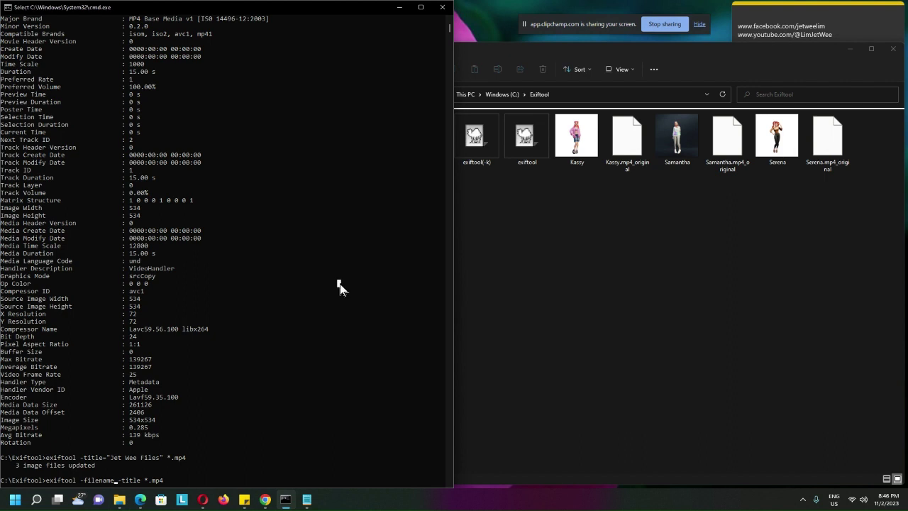
{"action": "key", "text": "Escape"}
{"action": "key", "text": "ctrl+m"}
{"action": "scroll", "coordinate": [340, 433], "scroll_direction": "down", "scroll_amount": 3}
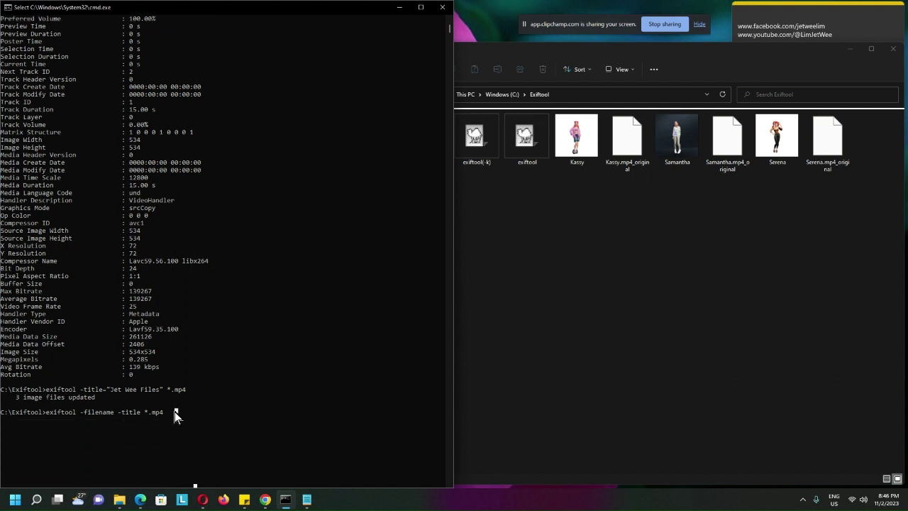
{"action": "key", "text": "Escape"}
{"action": "key", "text": "Right"}
{"action": "key", "text": "Return"}
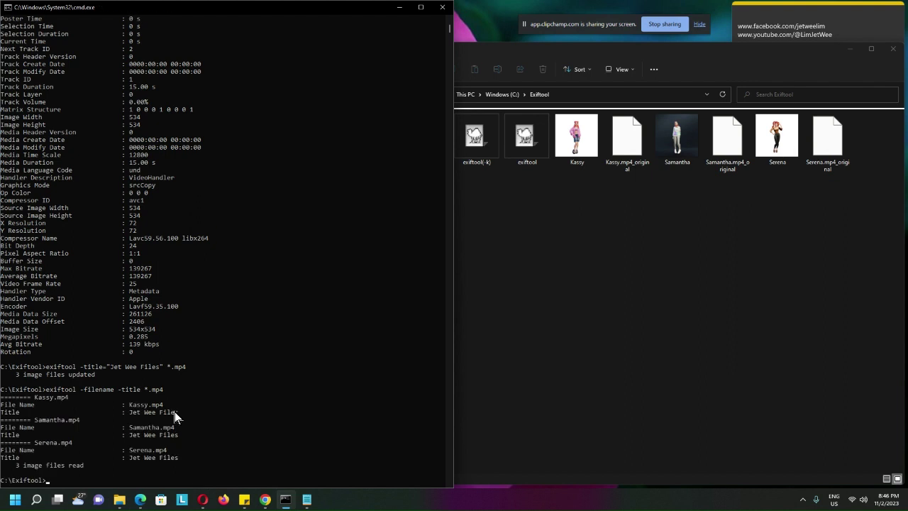
{"action": "scroll", "coordinate": [257, 377], "scroll_direction": "down", "scroll_amount": 5}
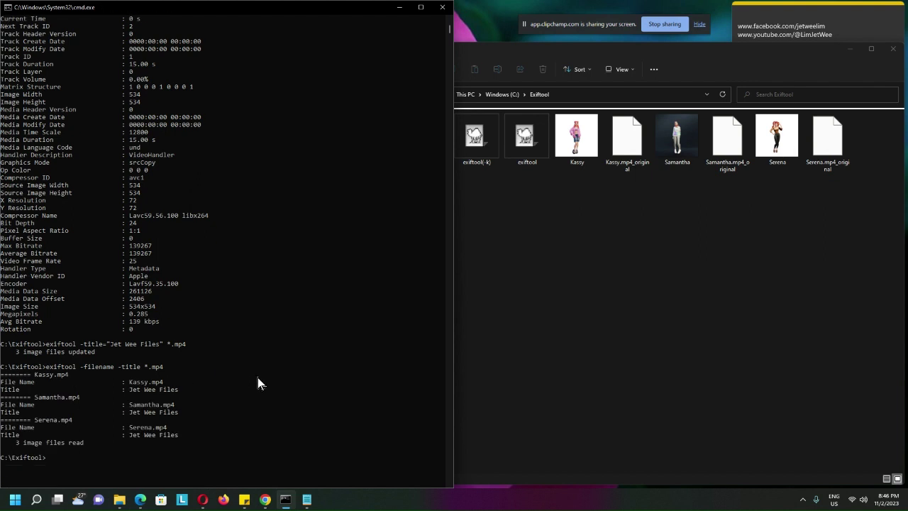
{"action": "scroll", "coordinate": [267, 247], "scroll_direction": "down", "scroll_amount": 10}
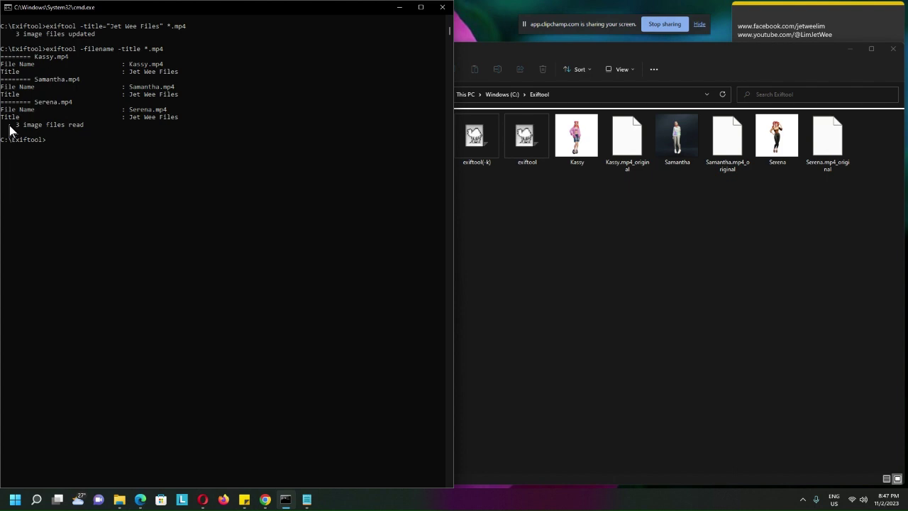
Copy each MP4's file name into its title tag by running exiftool "-title < filename" *.mp4
{"action": "left_click", "coordinate": [100, 146]}
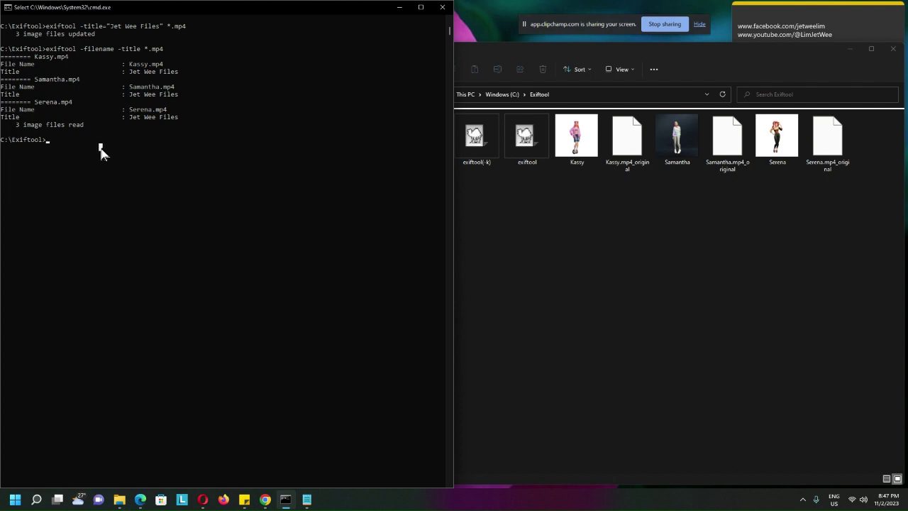
{"action": "left_click", "coordinate": [51, 141]}
{"action": "key", "text": "Escape"}
{"action": "type", "text": "exiftool"}
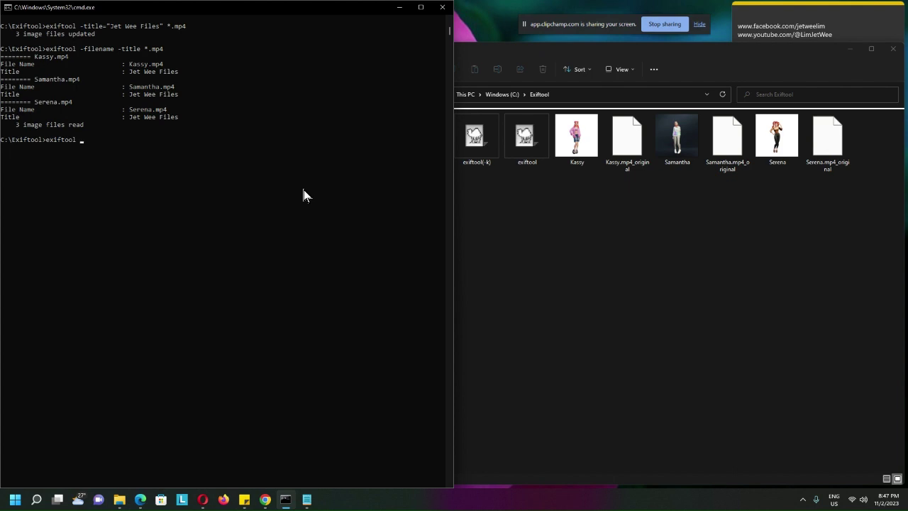
{"action": "type", "text": "\"-title <"}
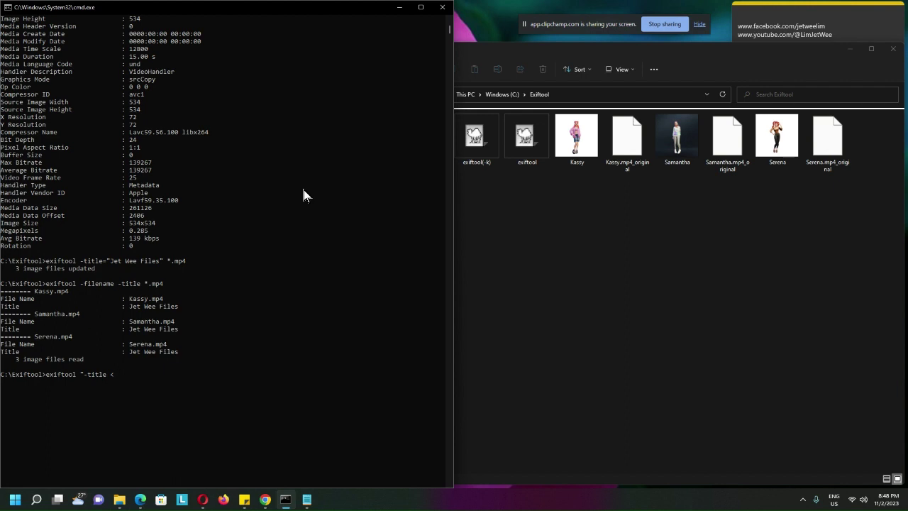
{"action": "type", "text": " filename"}
{"action": "type", "text": "\" *.mp4"}
{"action": "key", "text": "Return"}
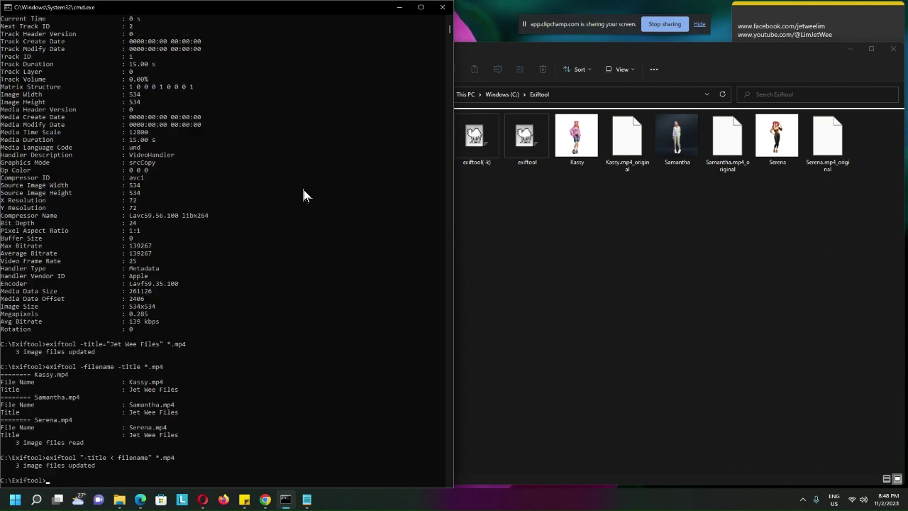
{"action": "scroll", "coordinate": [303, 202], "scroll_direction": "down", "scroll_amount": 8}
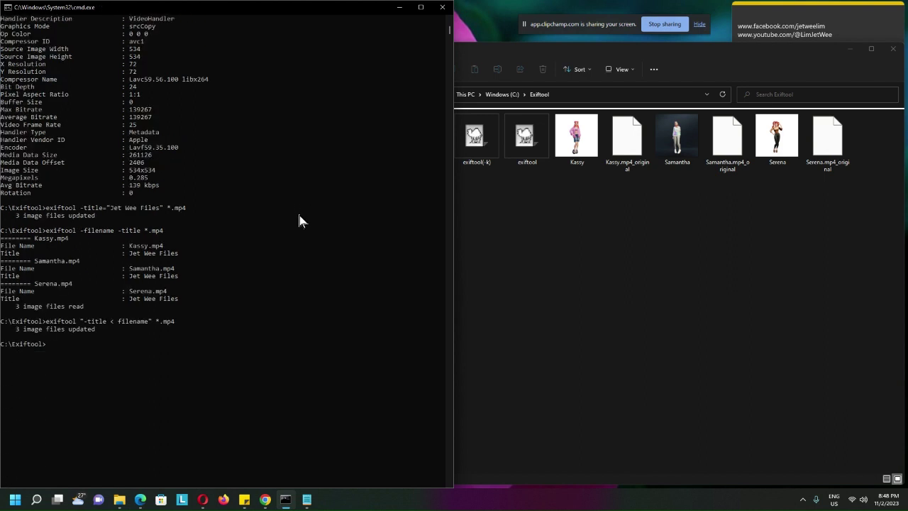
{"action": "scroll", "coordinate": [273, 212], "scroll_direction": "down", "scroll_amount": 2}
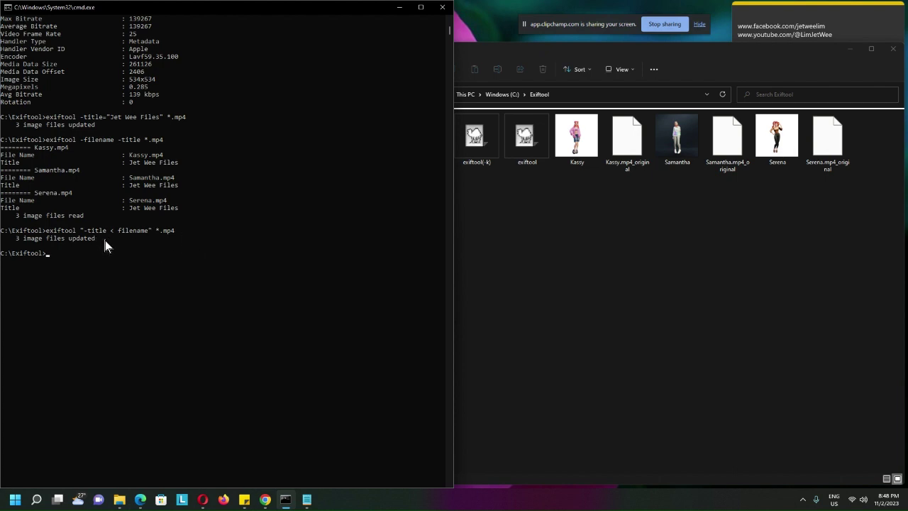
{"action": "scroll", "coordinate": [63, 237], "scroll_direction": "down", "scroll_amount": 3}
{"action": "scroll", "coordinate": [97, 195], "scroll_direction": "down", "scroll_amount": 1}
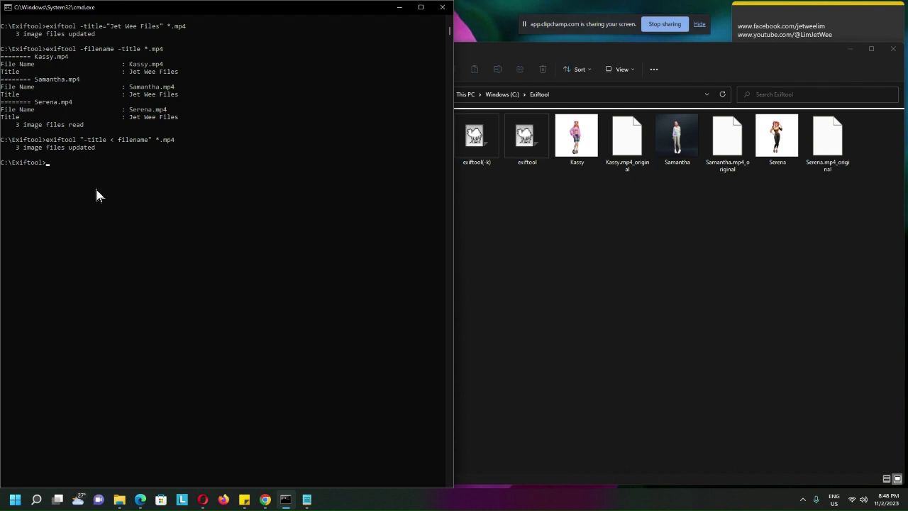
{"action": "left_click", "coordinate": [19, 149]}
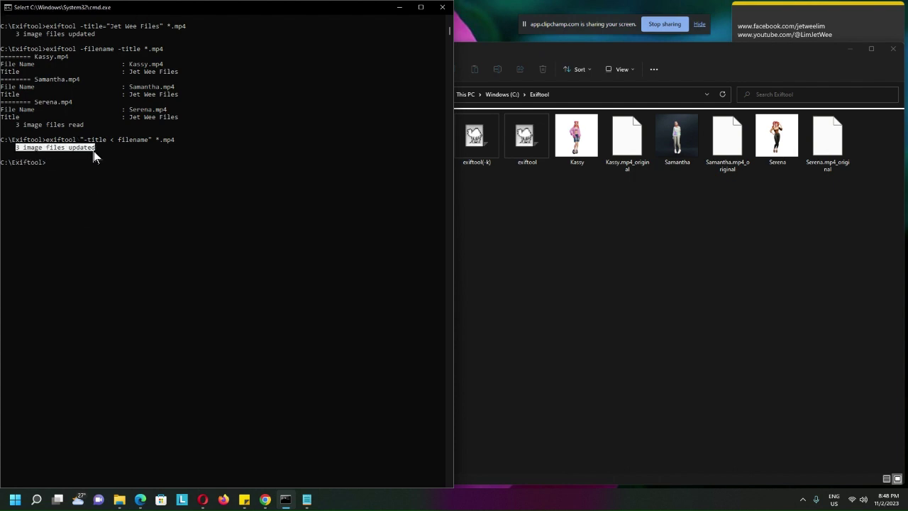
{"action": "mouse_move", "coordinate": [93, 151]}
{"action": "left_mouse_down"}
{"action": "mouse_move", "coordinate": [101, 152]}
{"action": "mouse_move", "coordinate": [94, 147]}
{"action": "left_mouse_up"}
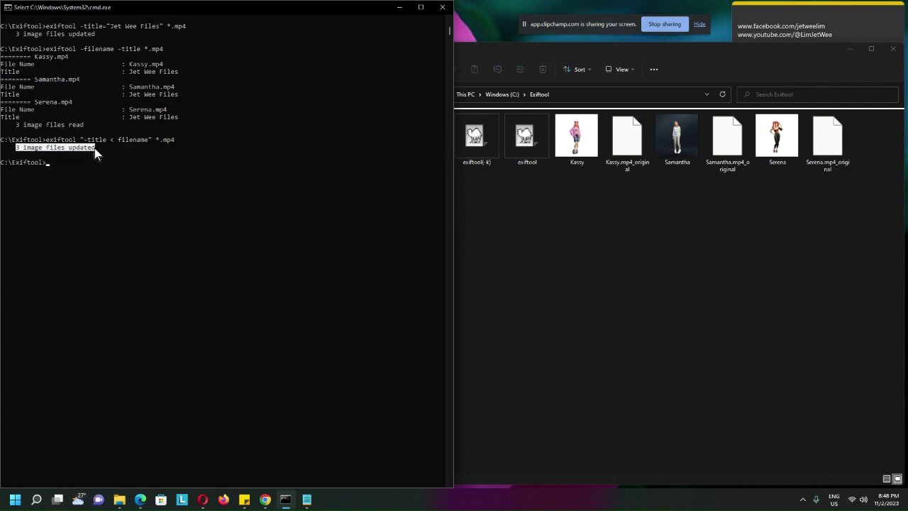
Rerun exiftool -filename -title *.mp4 and compare each video's title with its file name
{"action": "left_click", "coordinate": [164, 164]}
{"action": "key", "text": "Escape"}
{"action": "key", "text": "Up"}
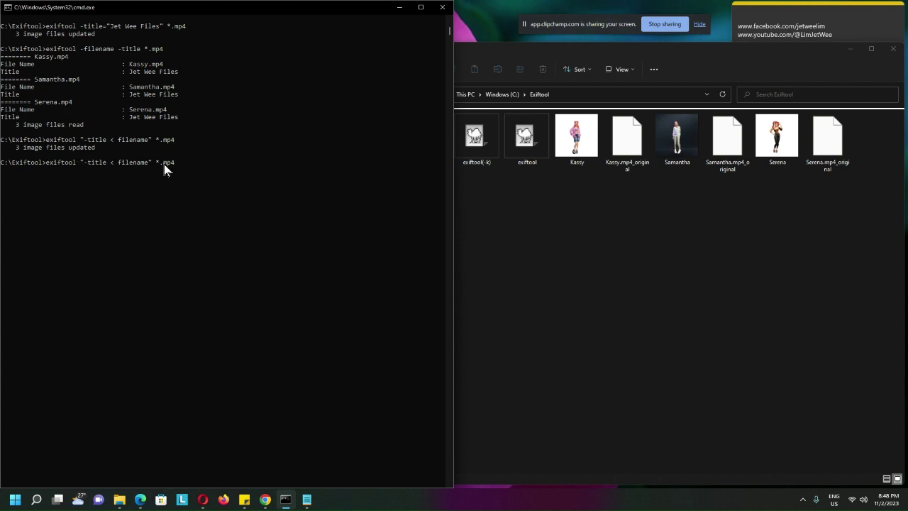
{"action": "key", "text": "Up"}
{"action": "key", "text": "Return"}
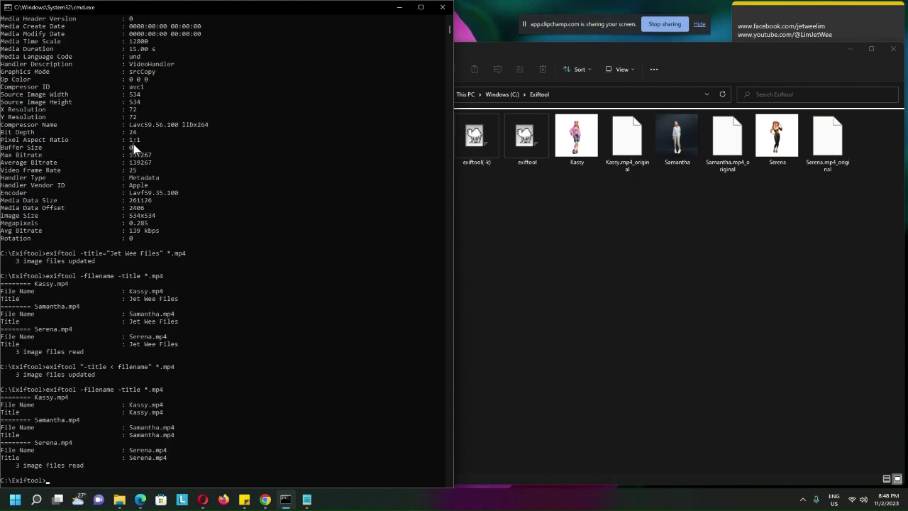
{"action": "left_click", "coordinate": [130, 405]}
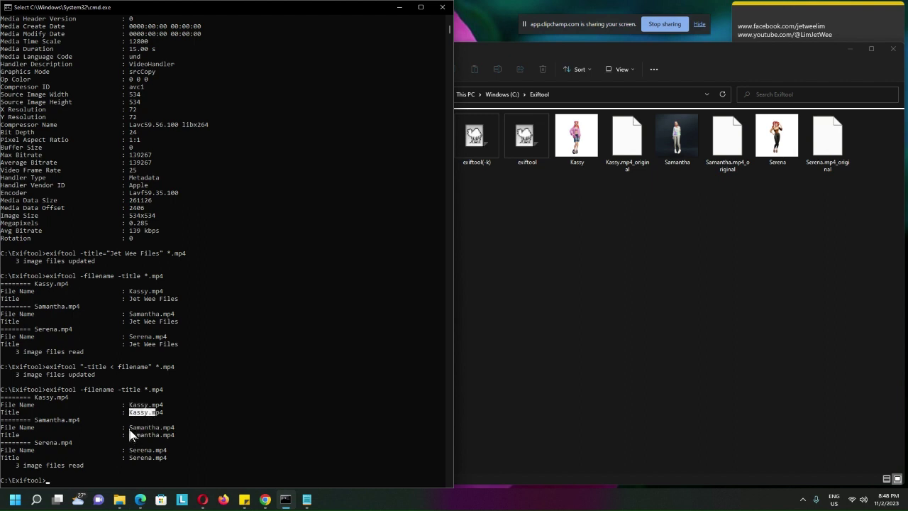
{"action": "left_click_drag", "start_coordinate": [129, 427], "coordinate": [178, 458]}
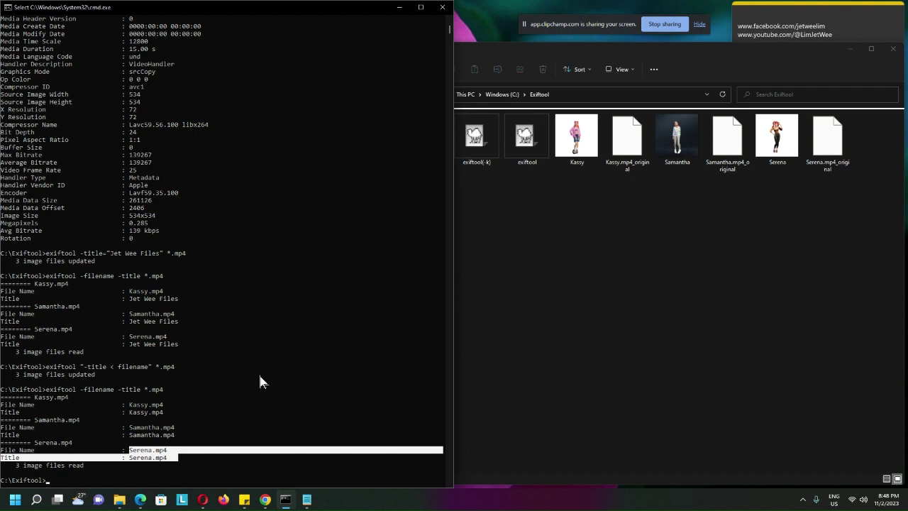